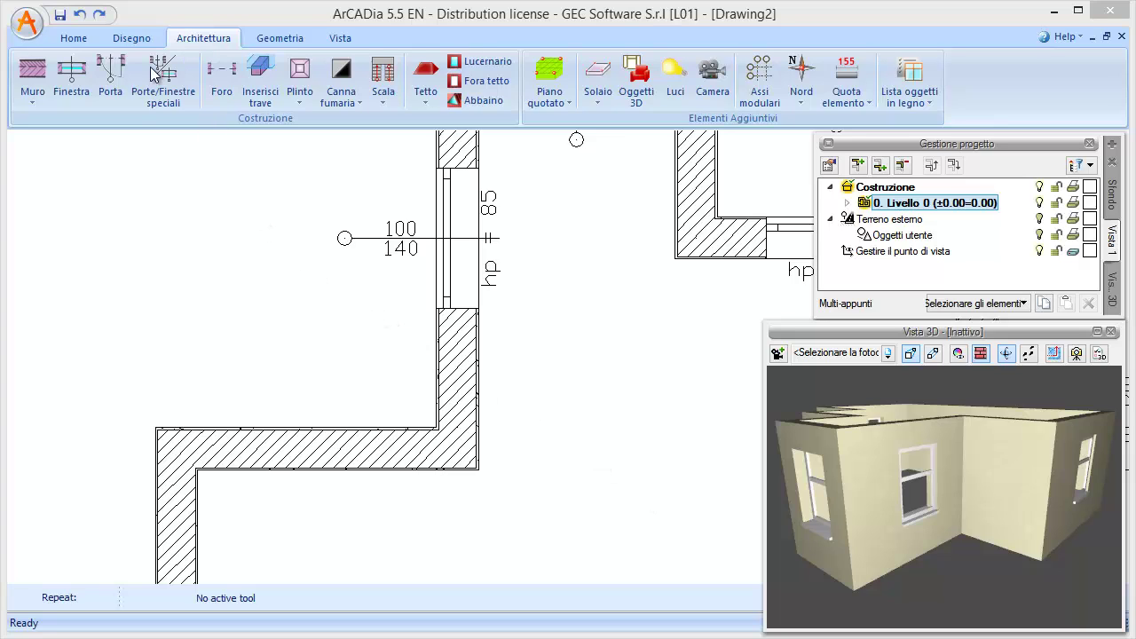
Step: Start the Porta door tool from the Architettura tab
{"action": "left_click", "coordinate": [112, 80]}
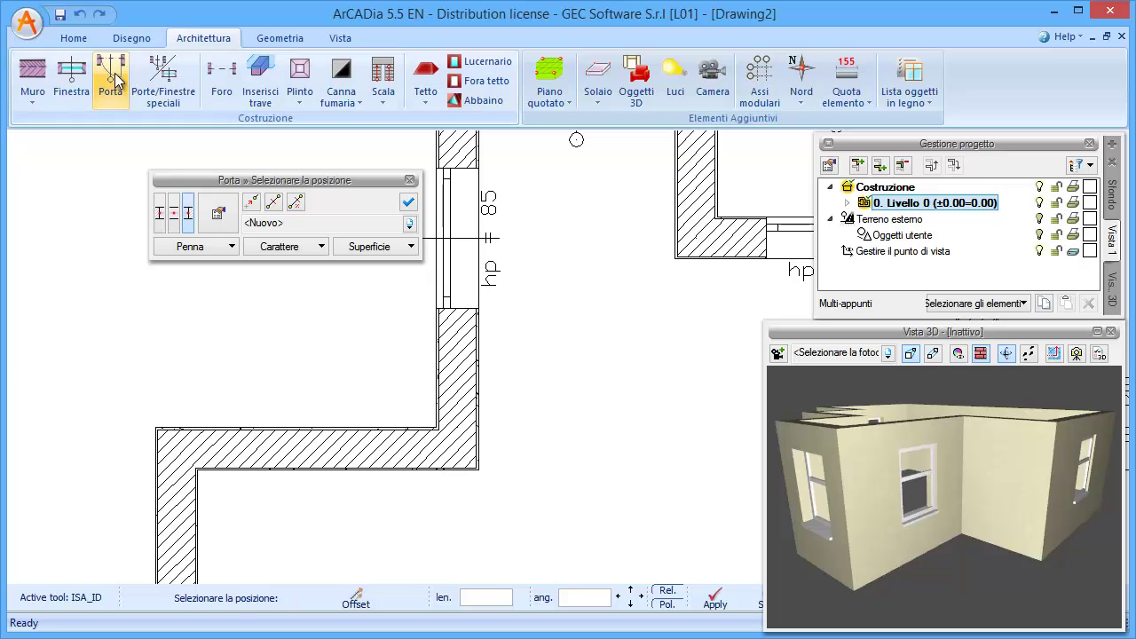
Step: Move the Porta options panel aside and open the door's Proprietà oggetto dialog
{"action": "left_click_drag", "start_coordinate": [259, 183], "coordinate": [236, 202]}
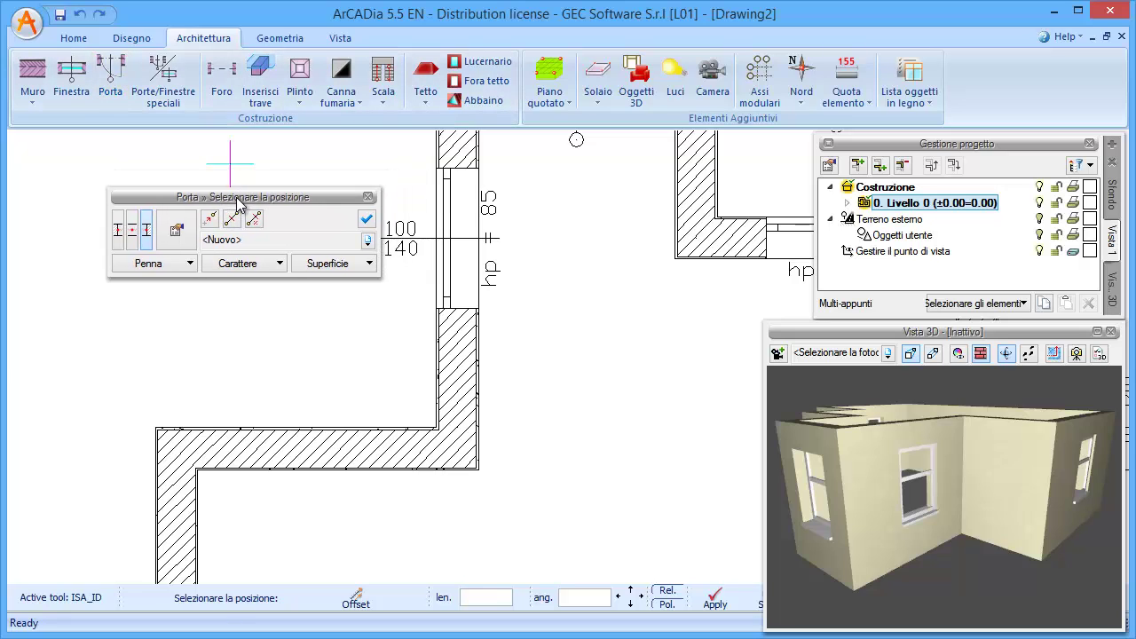
{"action": "left_click", "coordinate": [177, 235]}
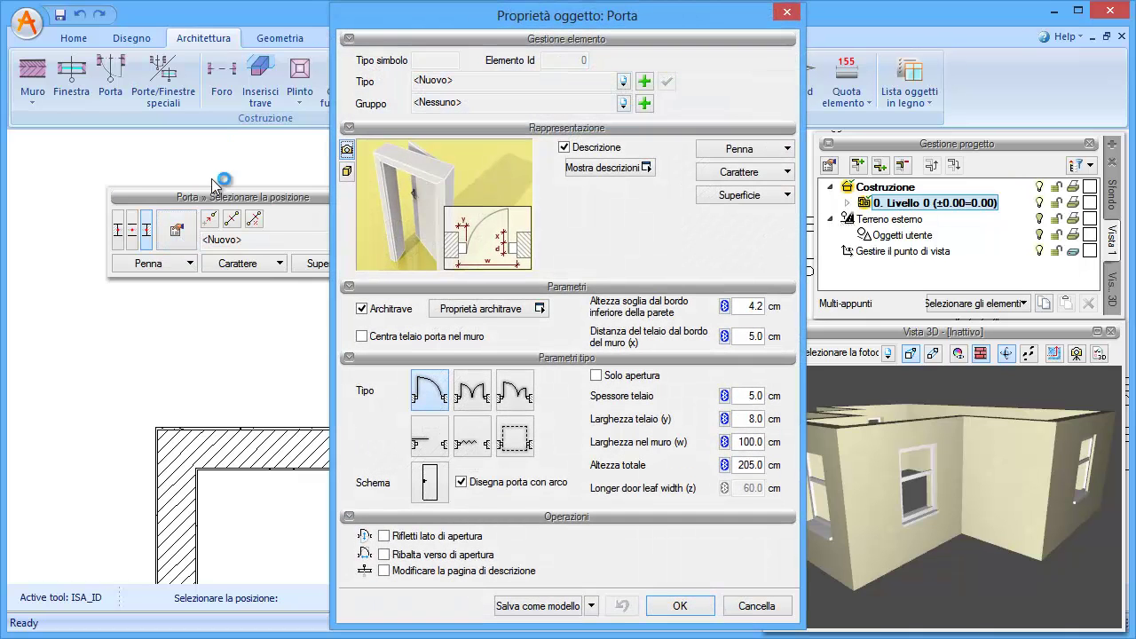
Step: Turn on the 3D preview and choose the glazed single wooden door style from Schema
{"action": "left_click", "coordinate": [347, 172]}
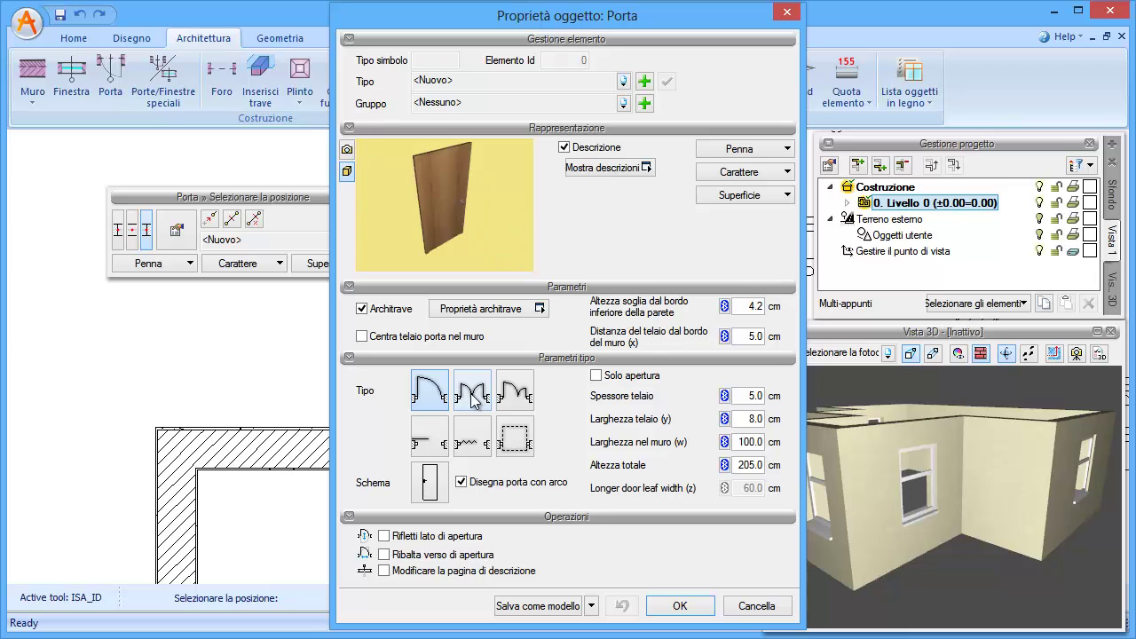
{"action": "left_click", "coordinate": [429, 484]}
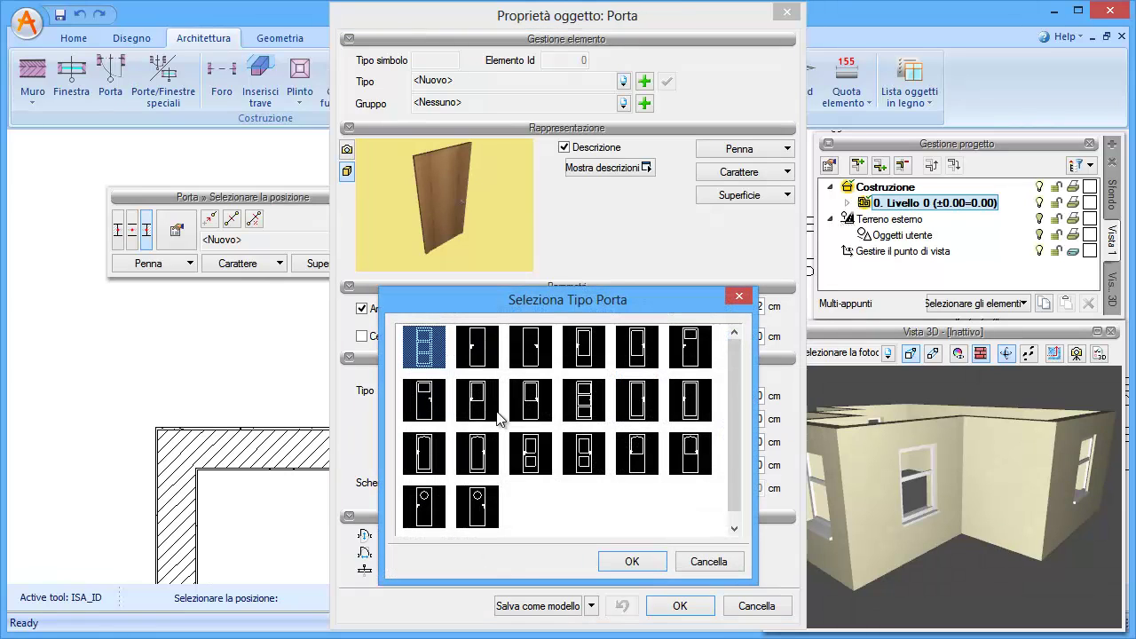
{"action": "left_click", "coordinate": [480, 405]}
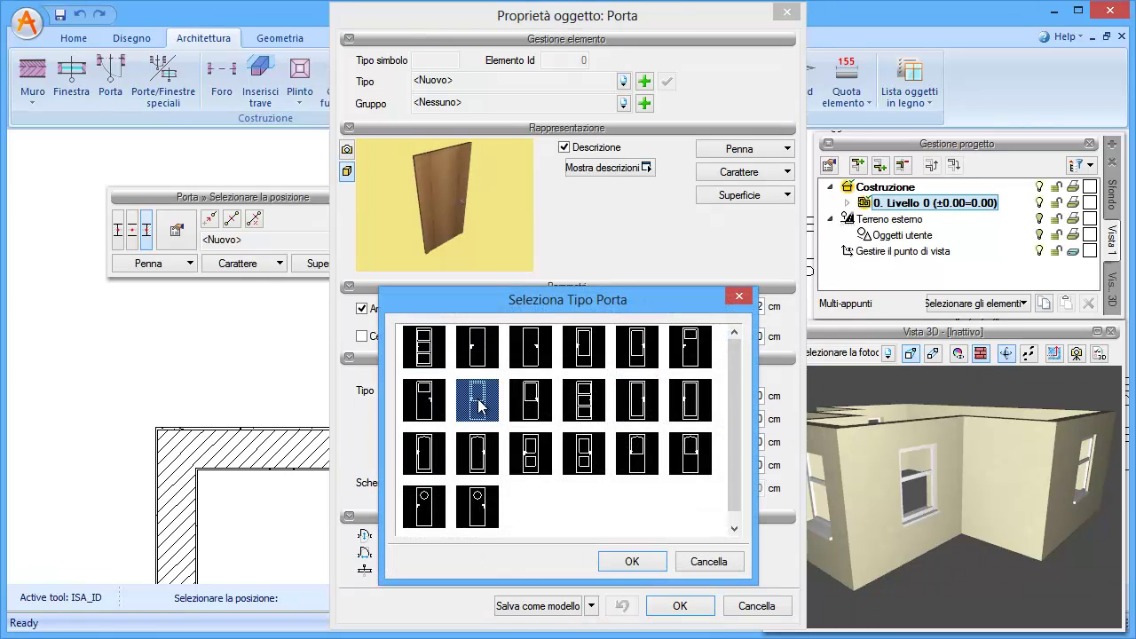
{"action": "left_click", "coordinate": [628, 565]}
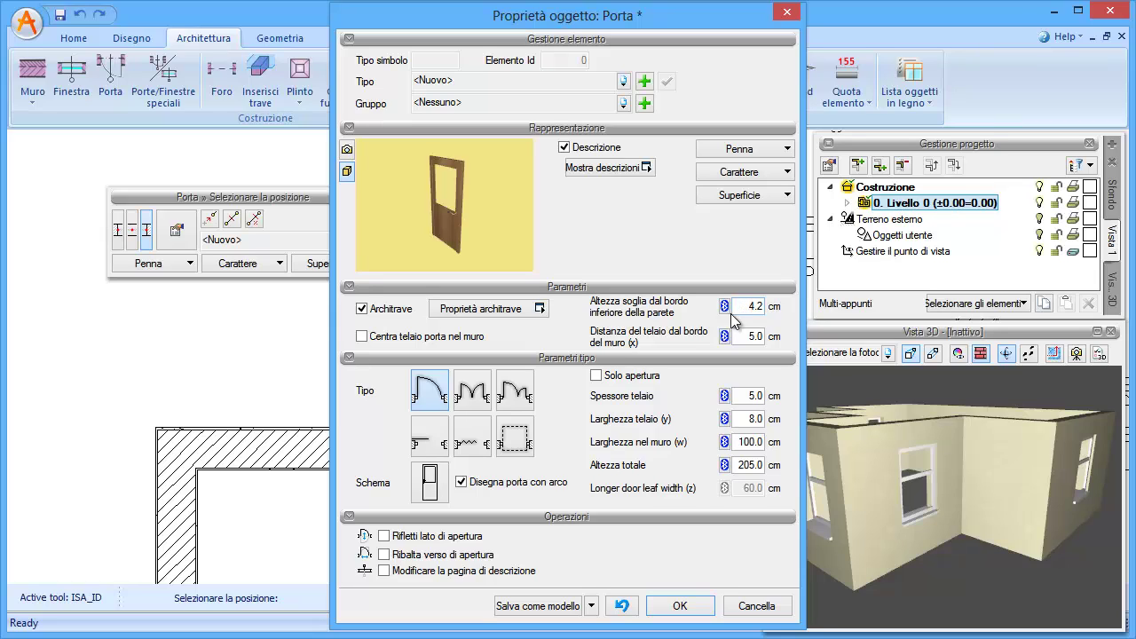
Step: Collapse Parametri and switch the door Tipo to the double-leaf type
{"action": "left_click", "coordinate": [345, 290]}
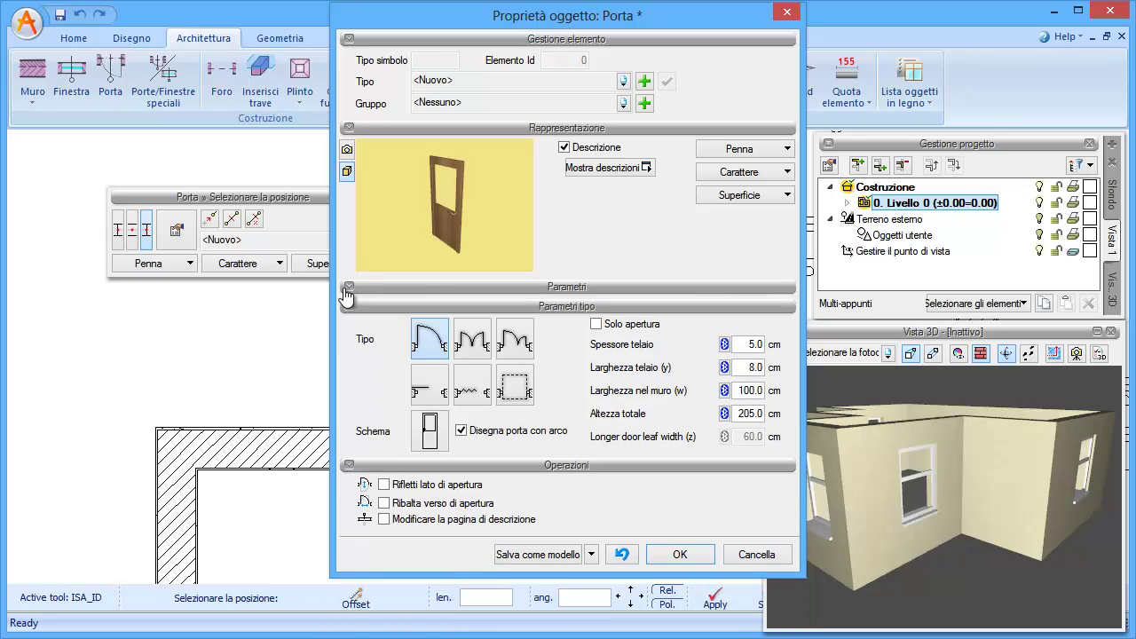
{"action": "left_click", "coordinate": [480, 346]}
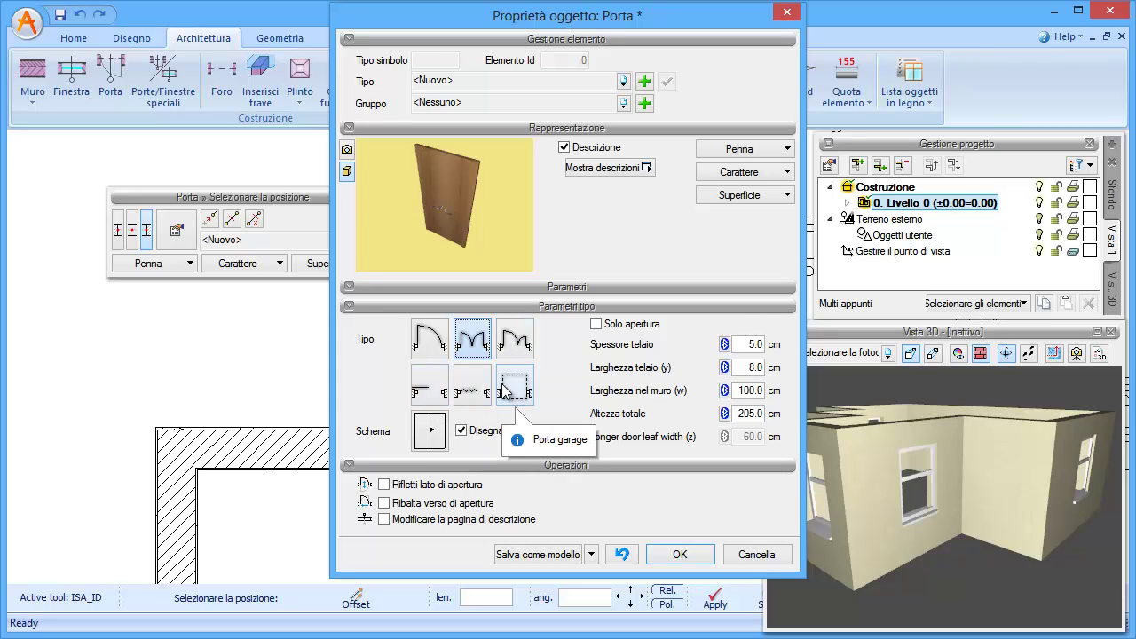
{"action": "left_click", "coordinate": [525, 341]}
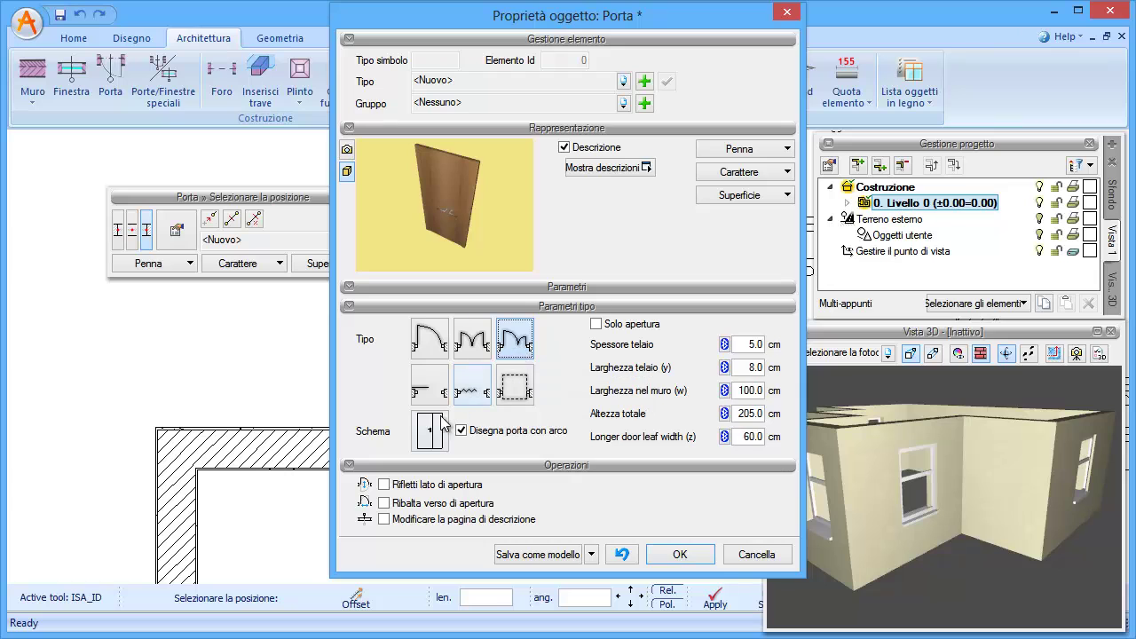
Step: Choose the glazed double-door style in row 3, column 4 of Schema
{"action": "left_click", "coordinate": [430, 432]}
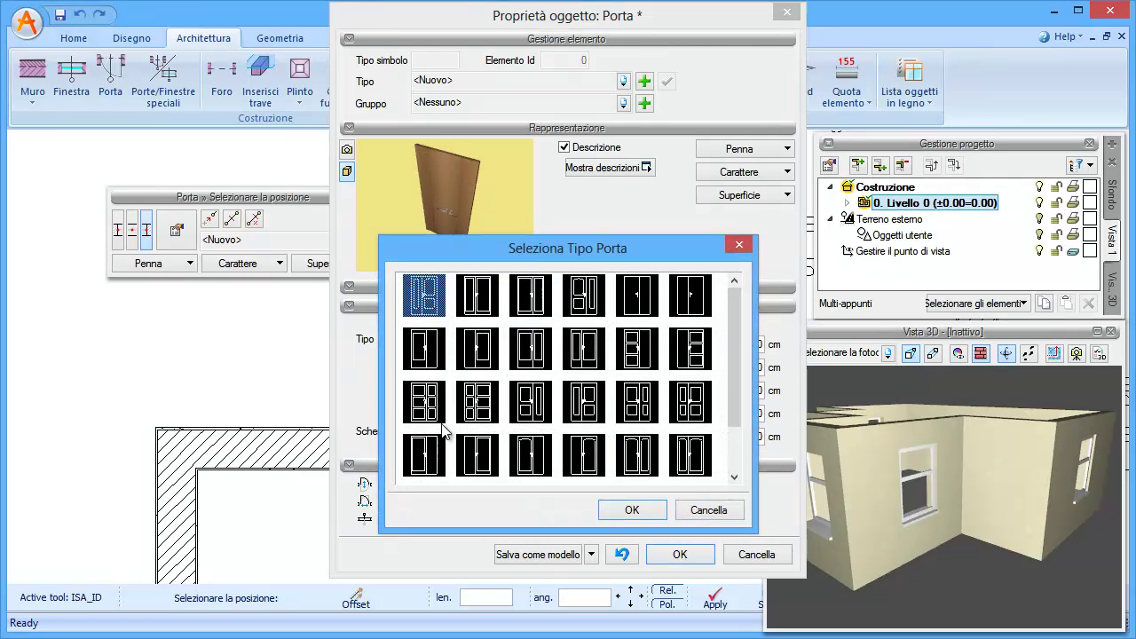
{"action": "left_click_drag", "start_coordinate": [734, 327], "coordinate": [747, 304]}
{"action": "left_click", "coordinate": [589, 407]}
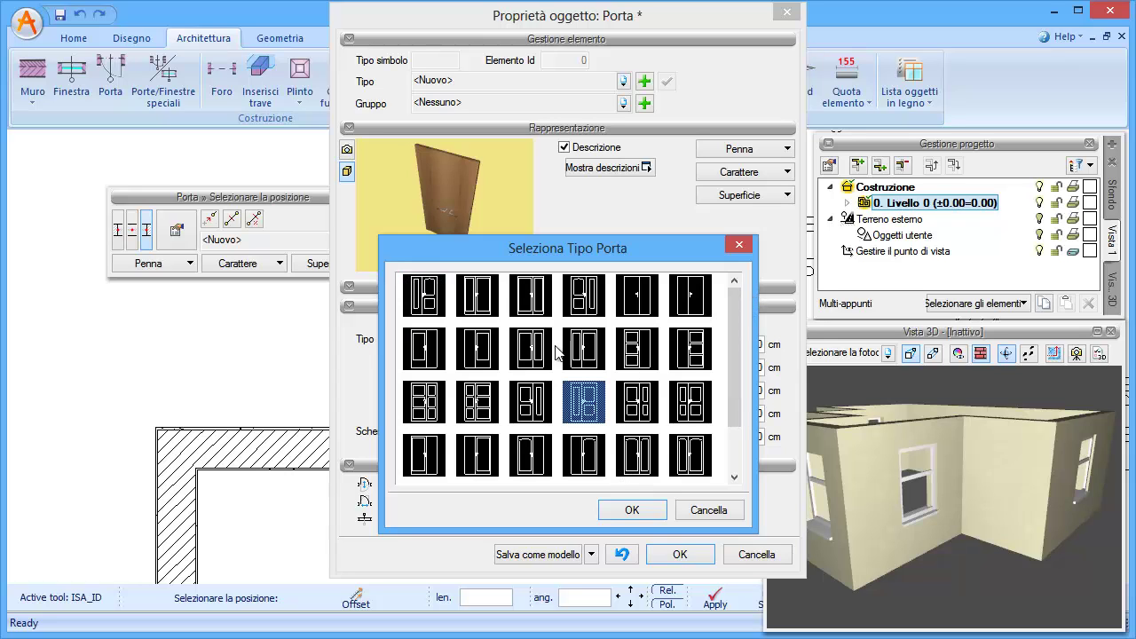
{"action": "left_click", "coordinate": [658, 507]}
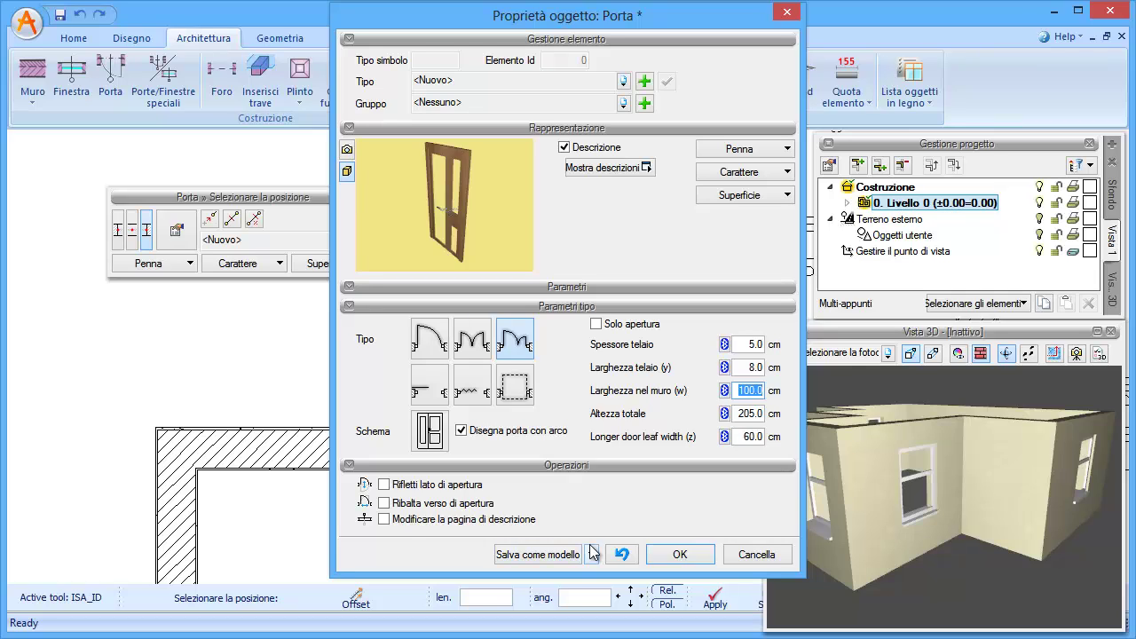
Step: Apply the door settings, align the door to the wall edge (Bordo), and choose Riferimento placement
{"action": "left_click", "coordinate": [679, 555]}
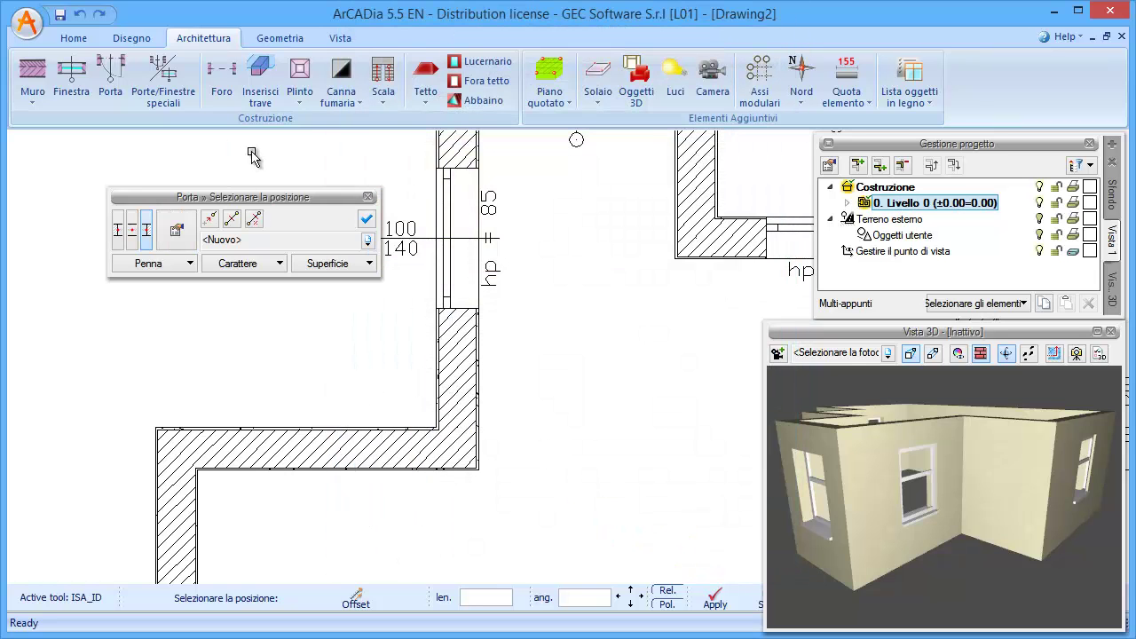
{"action": "left_click", "coordinate": [120, 232]}
{"action": "left_click", "coordinate": [123, 232]}
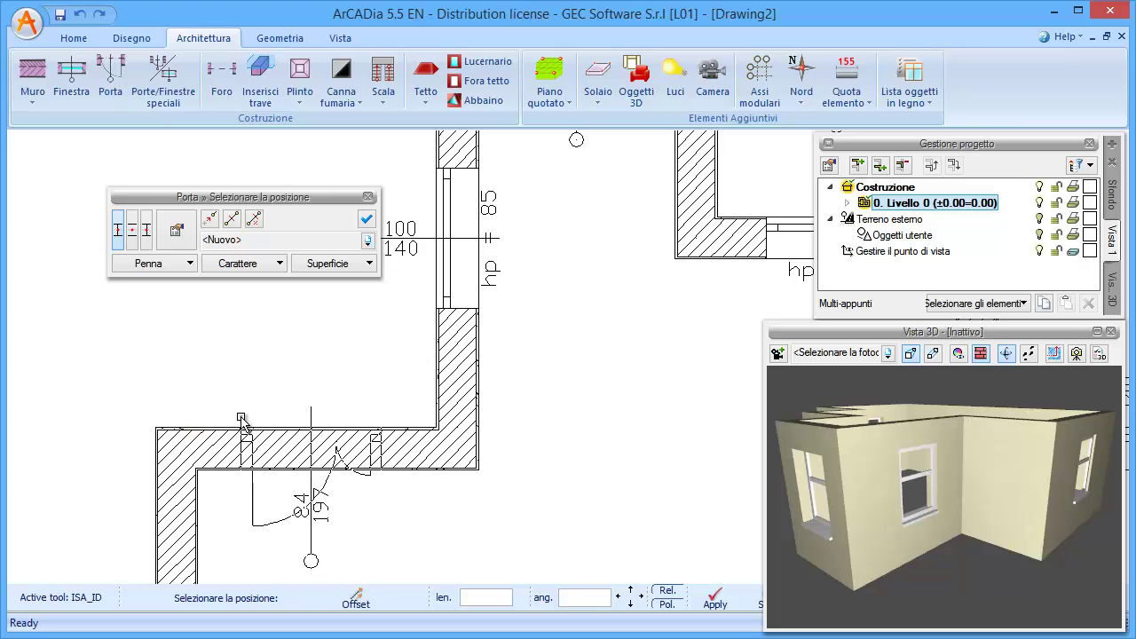
{"action": "left_click", "coordinate": [133, 232]}
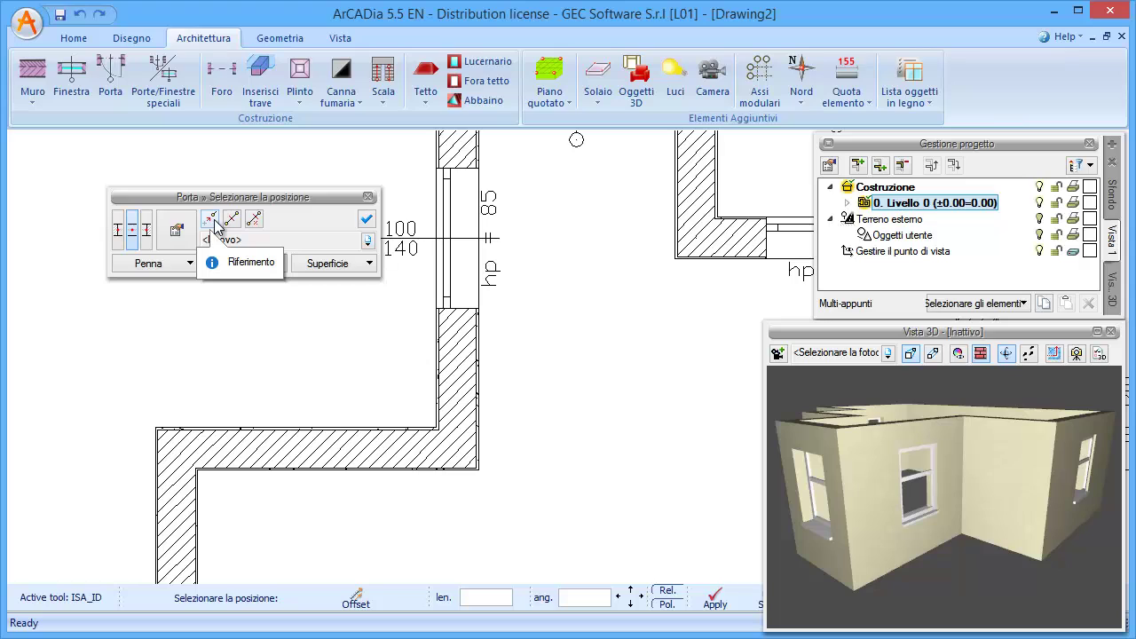
{"action": "left_click", "coordinate": [148, 229]}
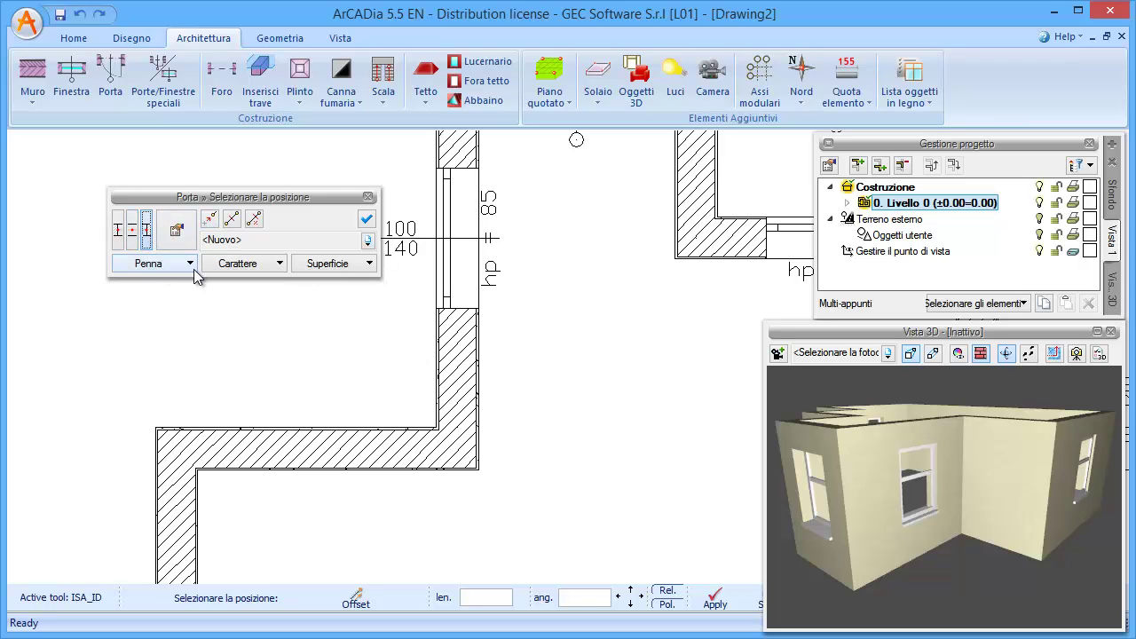
{"action": "left_click", "coordinate": [211, 220]}
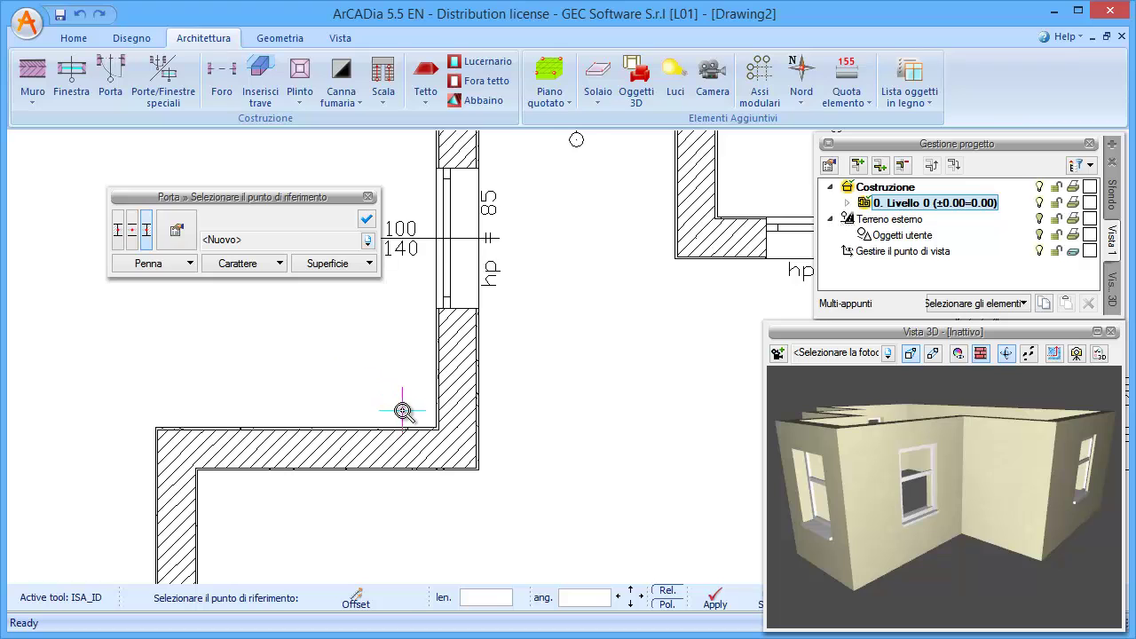
Step: Place the door in the lower wall from the inner corner at 180 degrees, then exit the tool
{"action": "scroll", "coordinate": [399, 408], "scroll_direction": "up", "scroll_amount": 1}
{"action": "scroll", "coordinate": [398, 411], "scroll_direction": "up", "scroll_amount": 1}
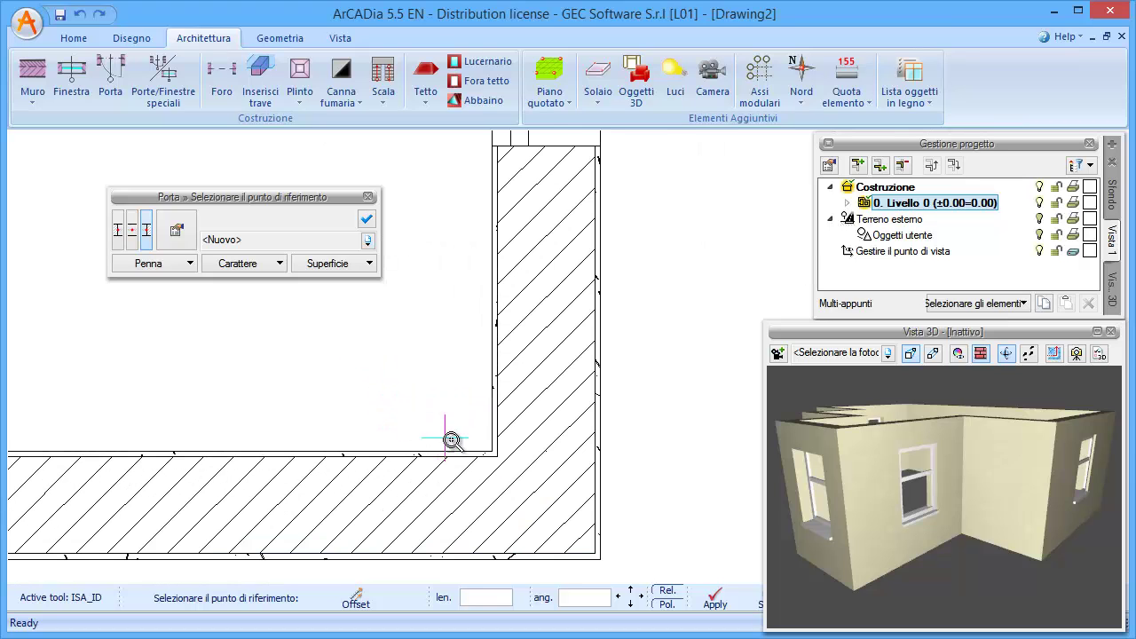
{"action": "left_click", "coordinate": [493, 450]}
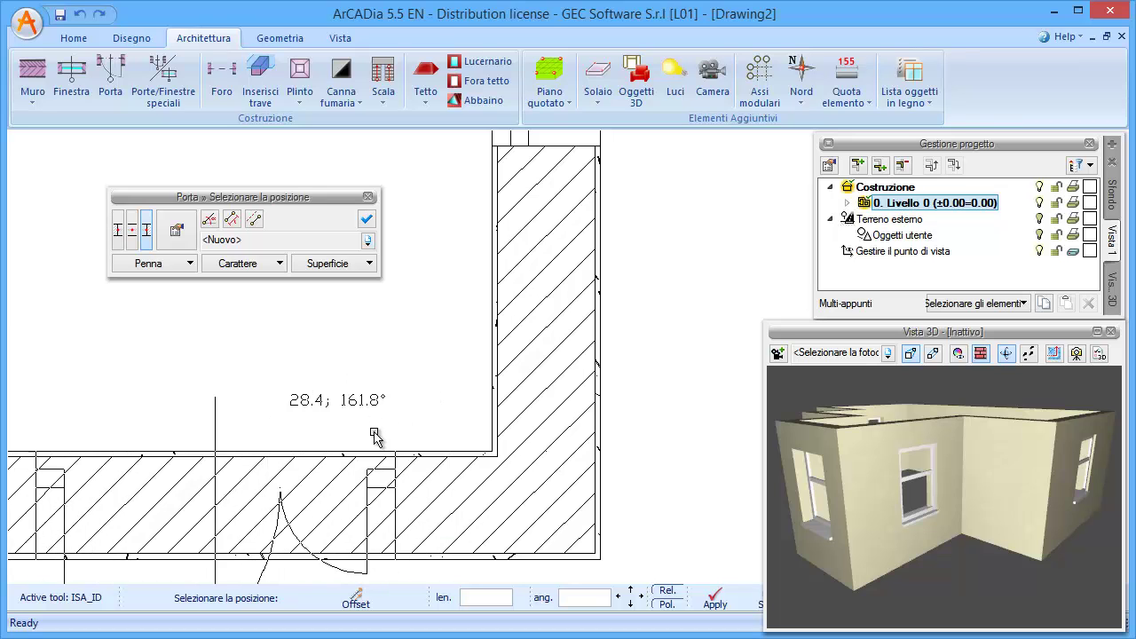
{"action": "left_click", "coordinate": [618, 599]}
{"action": "left_click", "coordinate": [499, 597]}
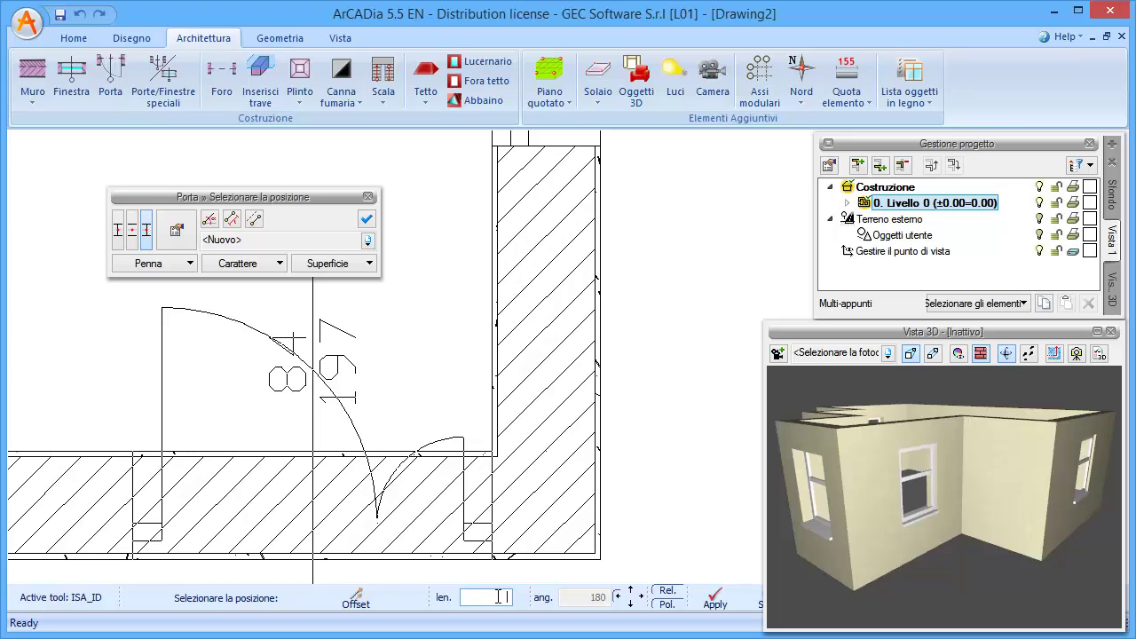
{"action": "type", "text": "15"}
{"action": "key", "text": "Return"}
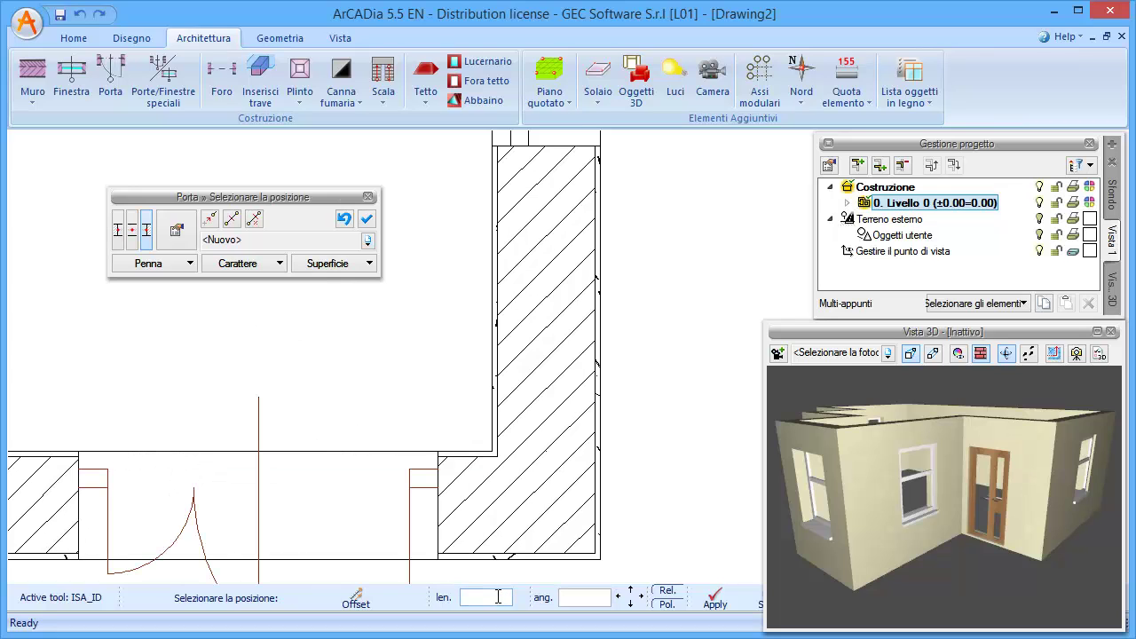
{"action": "scroll", "coordinate": [401, 349], "scroll_direction": "down", "scroll_amount": 2}
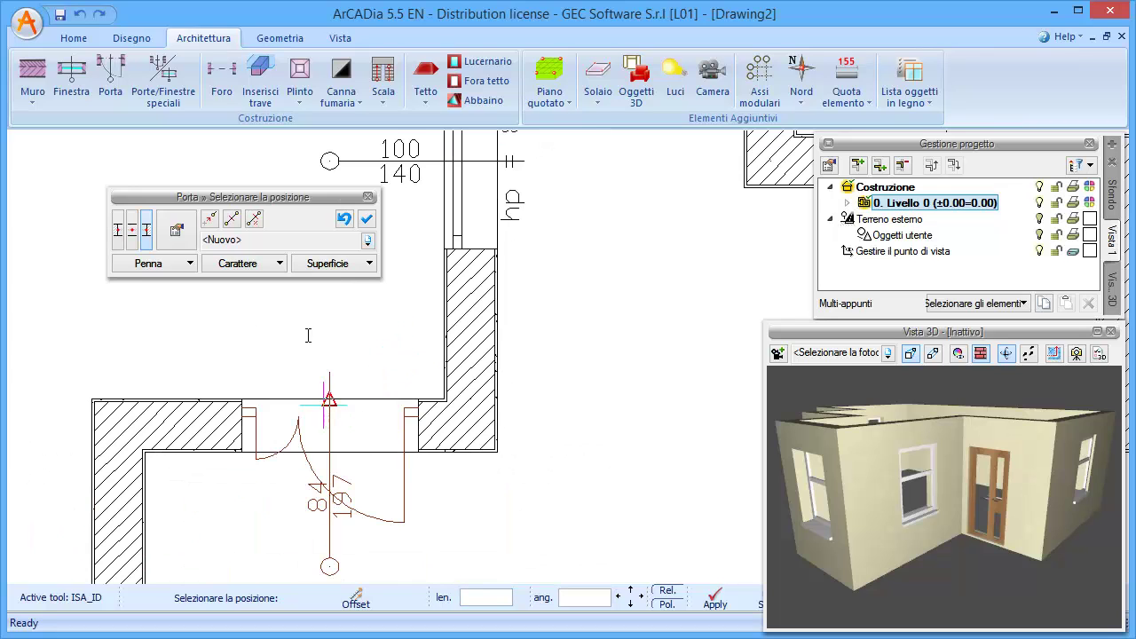
{"action": "key", "text": "Escape"}
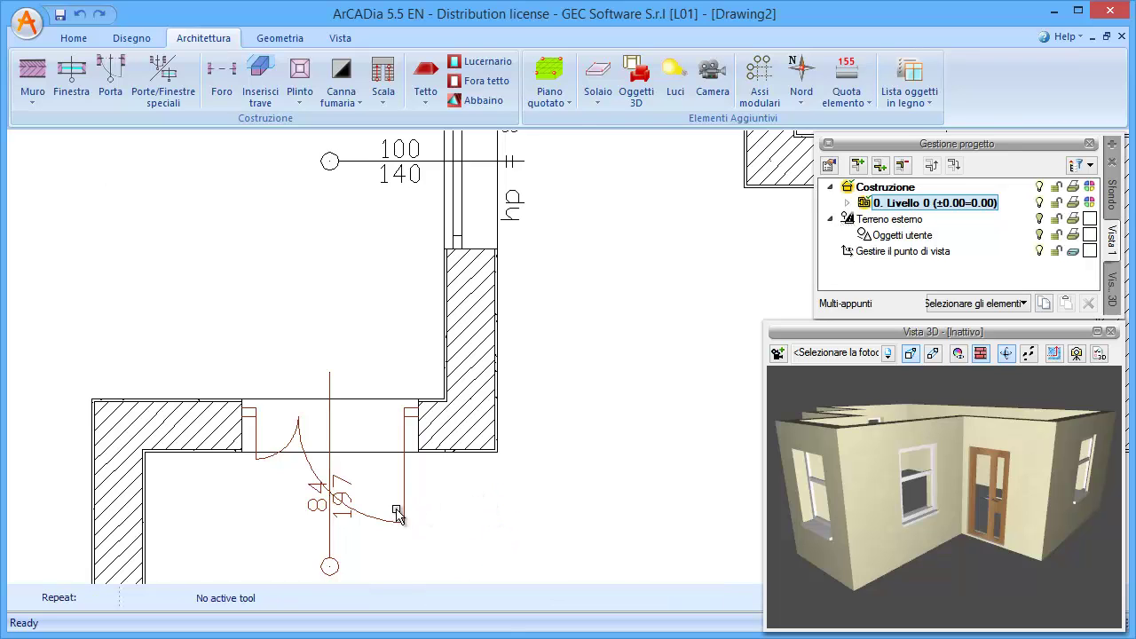
Step: Shift the plan up and orbit the 3D model to a higher viewpoint
{"action": "scroll", "coordinate": [373, 532], "scroll_direction": "up", "scroll_amount": 1}
{"action": "middle_click_drag", "start_coordinate": [355, 464], "coordinate": [347, 381]}
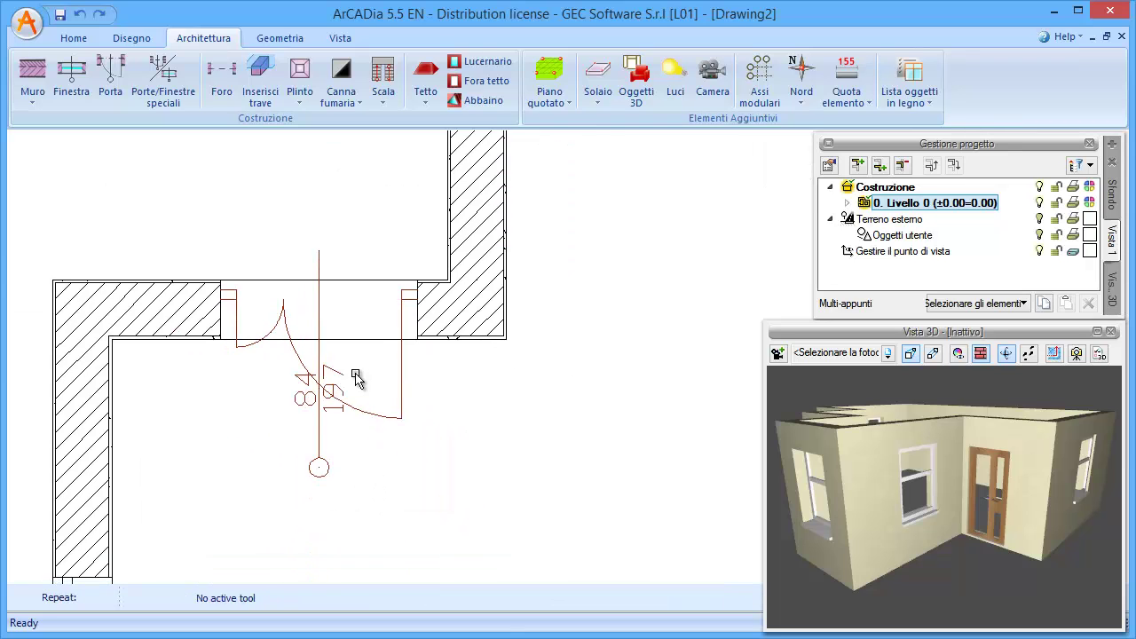
{"action": "scroll", "coordinate": [337, 388], "scroll_direction": "up", "scroll_amount": 1}
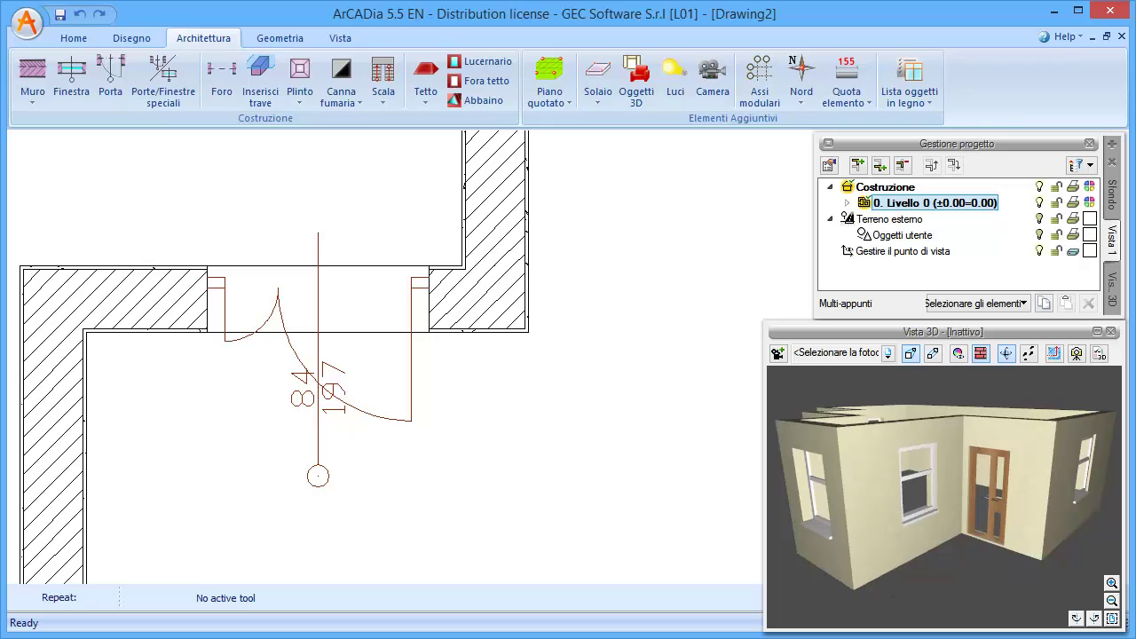
{"action": "left_click_drag", "start_coordinate": [940, 532], "coordinate": [941, 577]}
Step: Zoom in on the door in 3D, then select the new door in the plan
{"action": "scroll", "coordinate": [1040, 502], "scroll_direction": "up", "scroll_amount": 5}
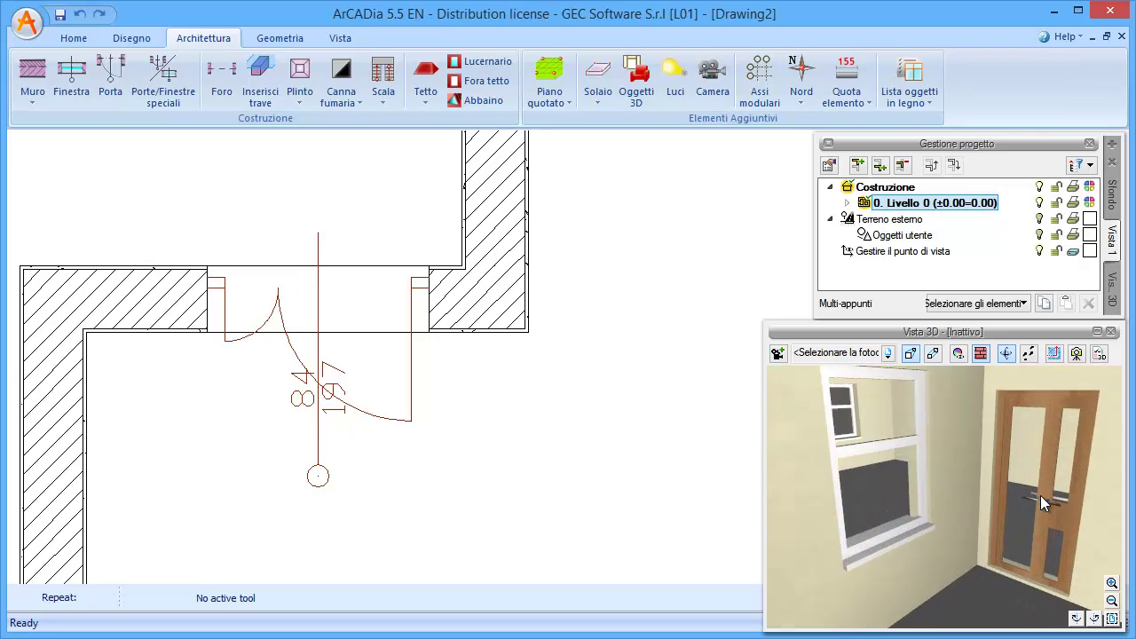
{"action": "scroll", "coordinate": [1047, 499], "scroll_direction": "up", "scroll_amount": 2}
{"action": "scroll", "coordinate": [1052, 497], "scroll_direction": "up", "scroll_amount": 2}
{"action": "scroll", "coordinate": [1052, 481], "scroll_direction": "down", "scroll_amount": 2}
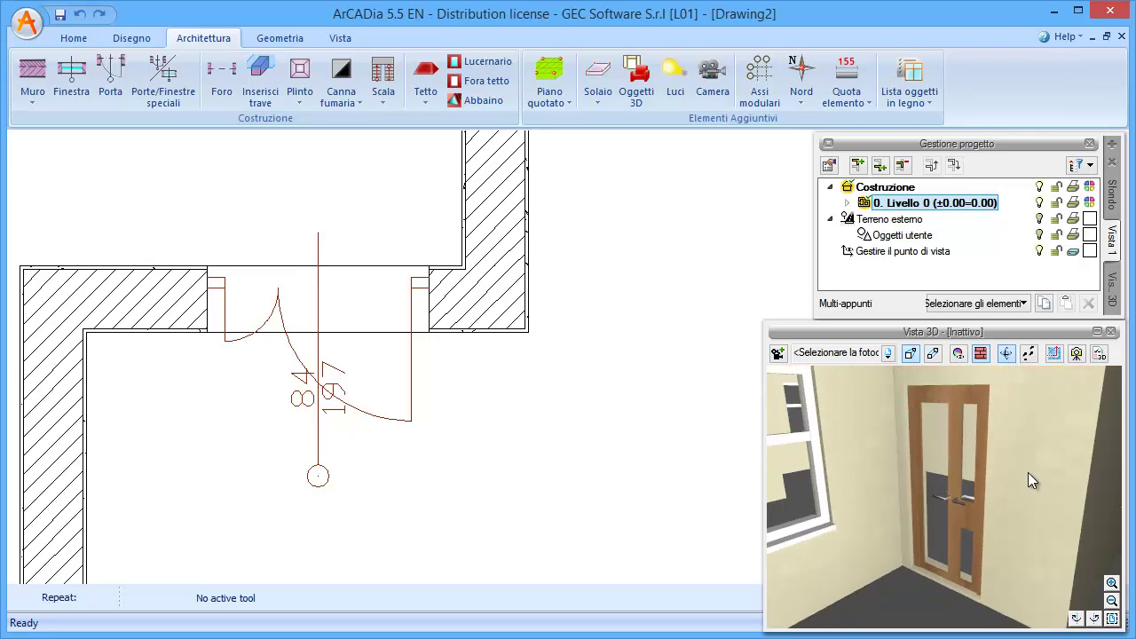
{"action": "scroll", "coordinate": [1027, 472], "scroll_direction": "down", "scroll_amount": 2}
{"action": "scroll", "coordinate": [997, 468], "scroll_direction": "down", "scroll_amount": 2}
{"action": "scroll", "coordinate": [586, 320], "scroll_direction": "down", "scroll_amount": 2}
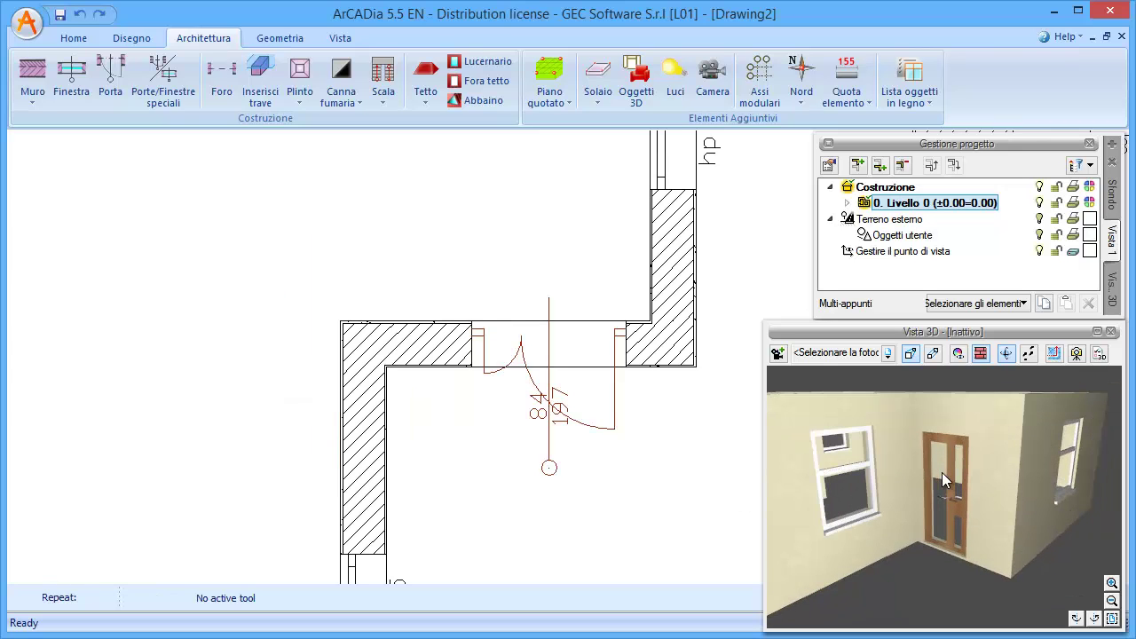
{"action": "middle_click_drag", "start_coordinate": [571, 317], "coordinate": [405, 266]}
{"action": "scroll", "coordinate": [406, 266], "scroll_direction": "up", "scroll_amount": 1}
{"action": "scroll", "coordinate": [367, 317], "scroll_direction": "up", "scroll_amount": 1}
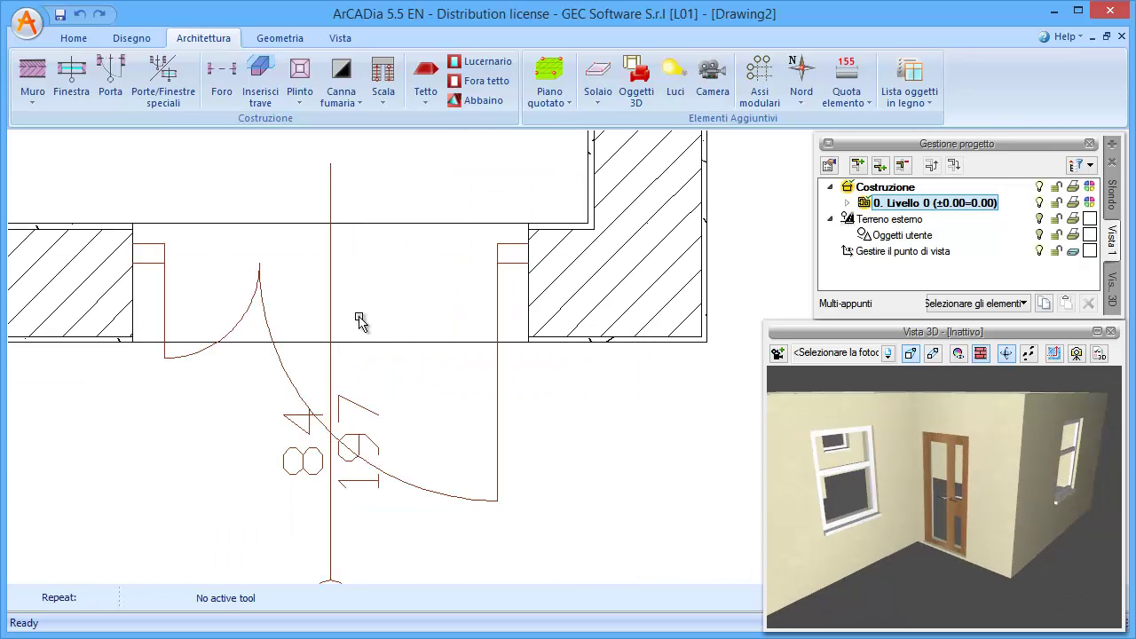
{"action": "scroll", "coordinate": [361, 320], "scroll_direction": "up", "scroll_amount": 1}
{"action": "left_click", "coordinate": [281, 307]}
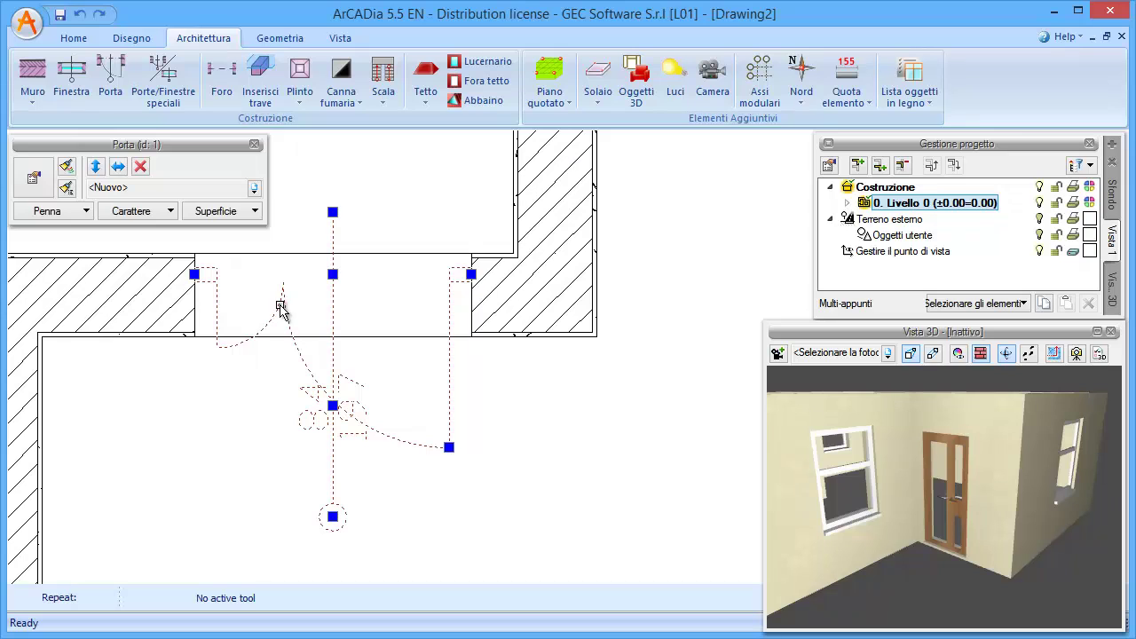
Step: Open the placed door's properties and bring up its Mostra descrizioni label settings
{"action": "left_click", "coordinate": [34, 177]}
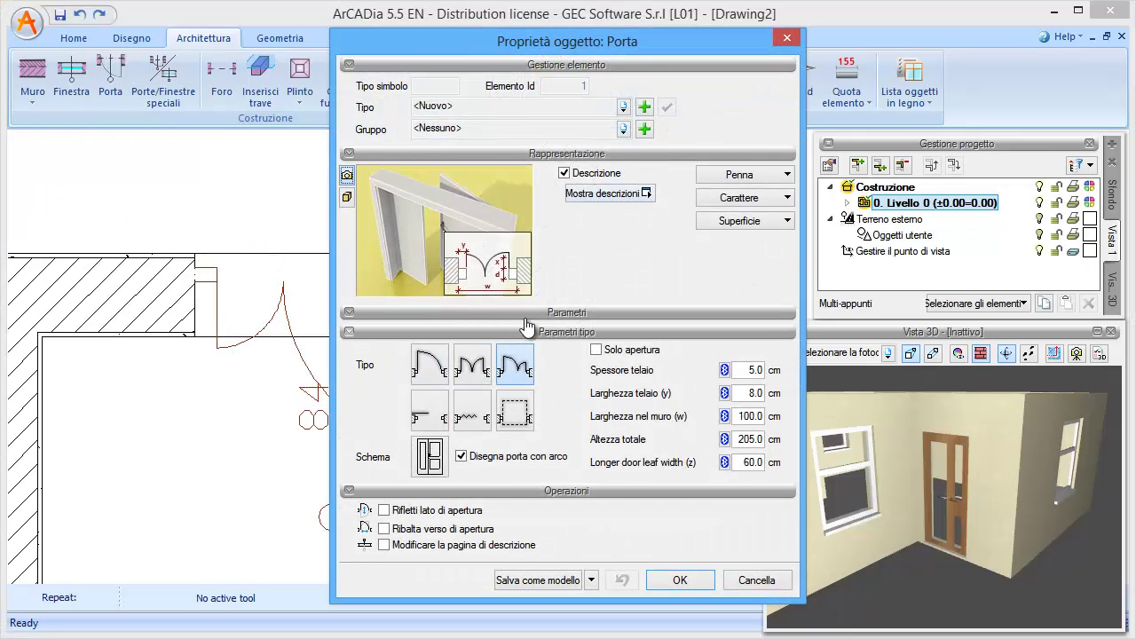
{"action": "left_click", "coordinate": [351, 155]}
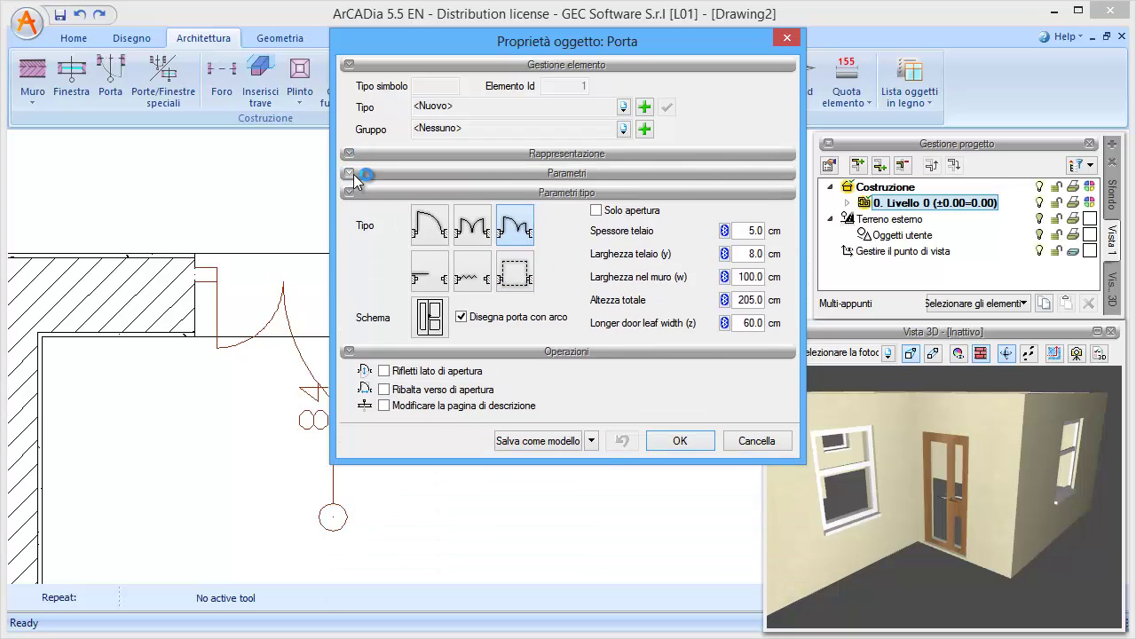
{"action": "left_click", "coordinate": [355, 174]}
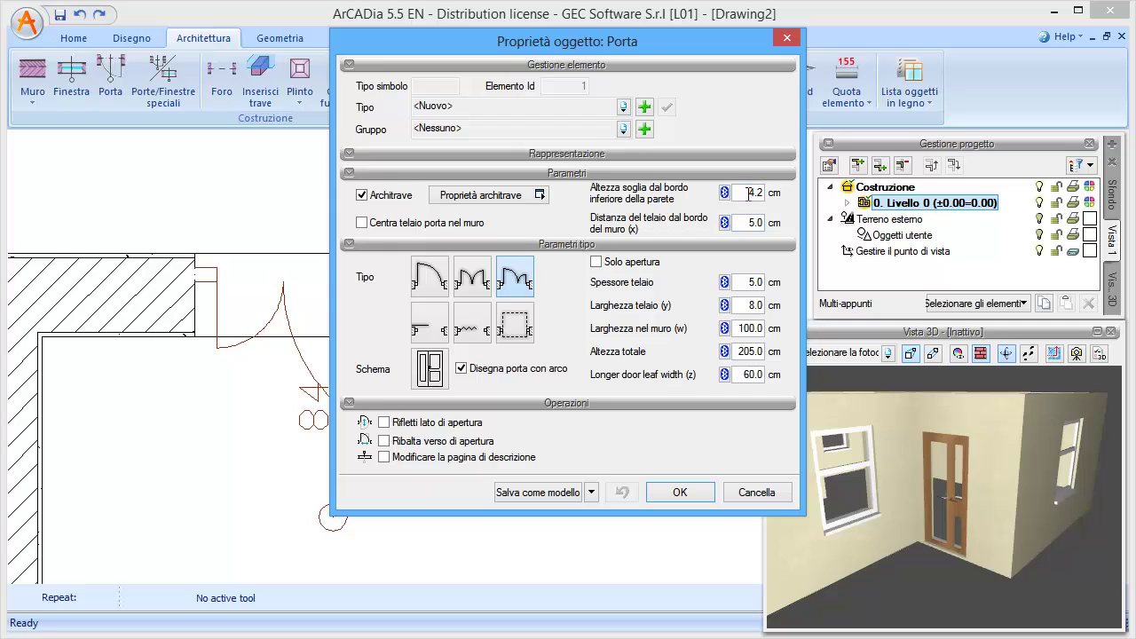
{"action": "double_click", "coordinate": [748, 193]}
{"action": "left_click", "coordinate": [349, 153]}
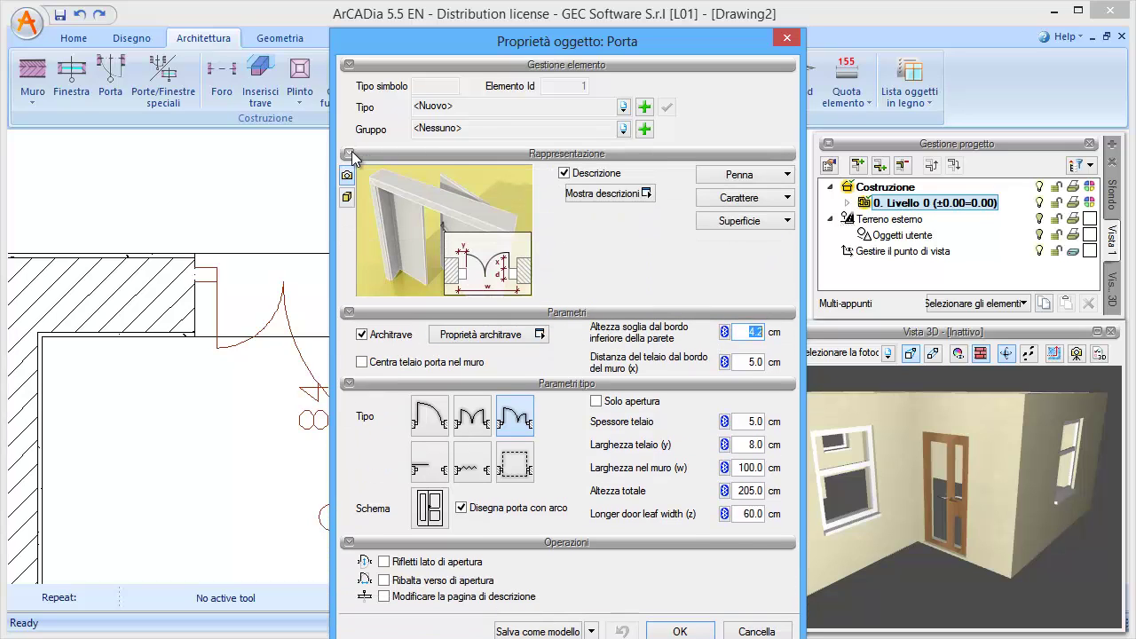
{"action": "left_click", "coordinate": [608, 200]}
Step: Uncheck Telaio etichetta, Etichetta, Riga di descrizione and Dimensione etichetta
{"action": "left_click_drag", "start_coordinate": [572, 130], "coordinate": [621, 139]}
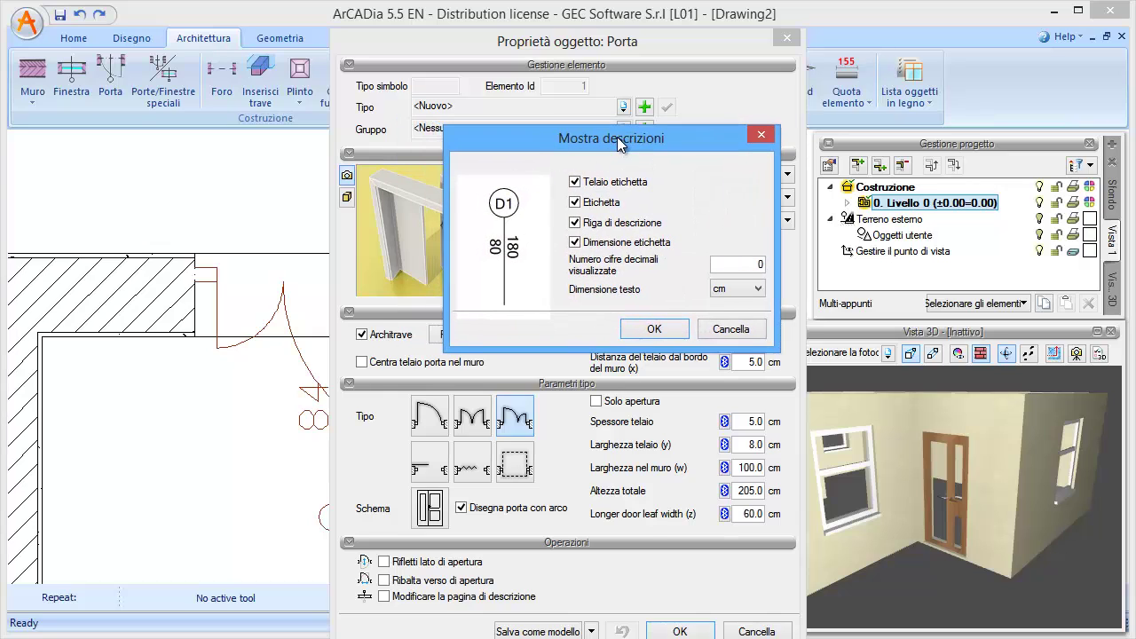
{"action": "left_click", "coordinate": [580, 185]}
{"action": "left_click", "coordinate": [581, 205]}
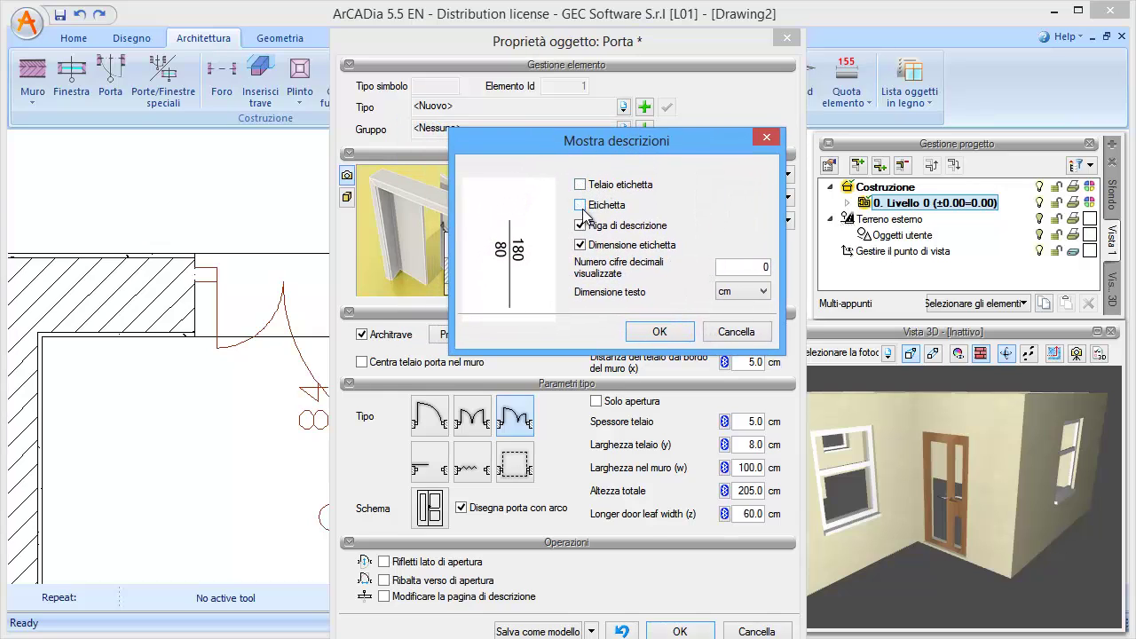
{"action": "left_click", "coordinate": [580, 225]}
{"action": "left_click", "coordinate": [580, 245]}
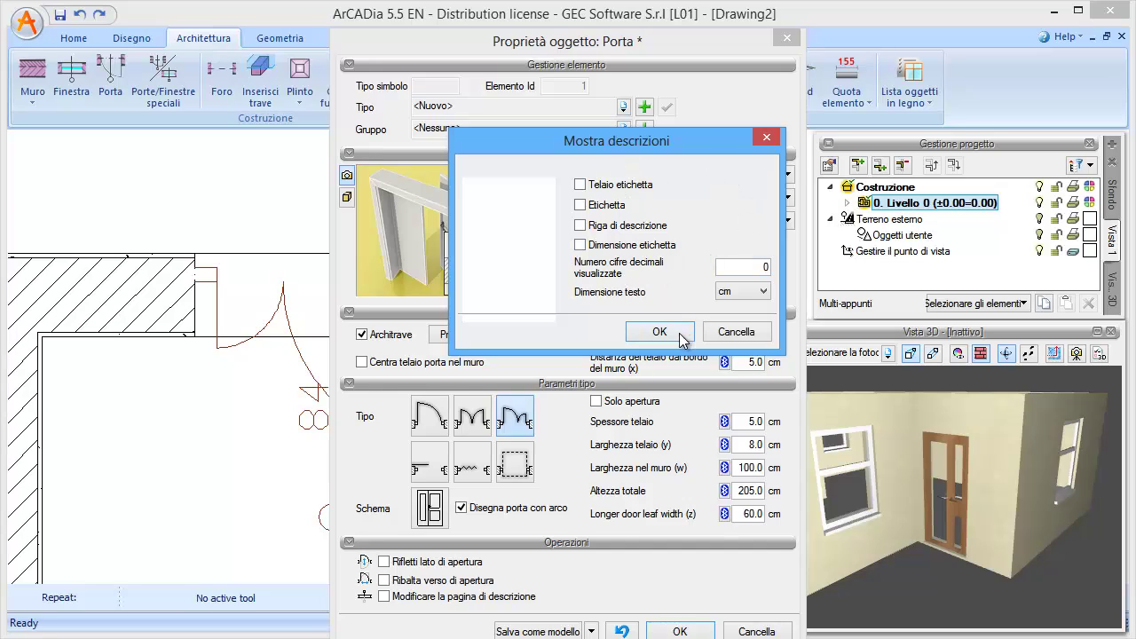
Step: Keep cm as the text unit, leave all labels hidden, and apply the settings
{"action": "left_click", "coordinate": [735, 292]}
{"action": "left_click", "coordinate": [733, 295]}
{"action": "left_click", "coordinate": [739, 292]}
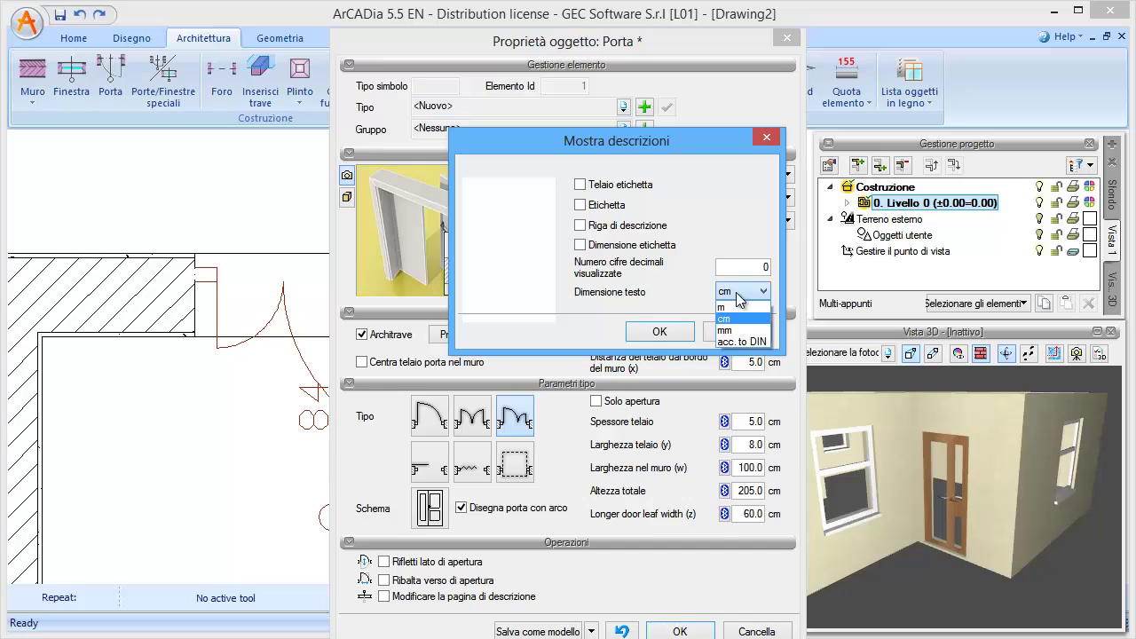
{"action": "left_click", "coordinate": [672, 190]}
{"action": "left_click", "coordinate": [580, 184]}
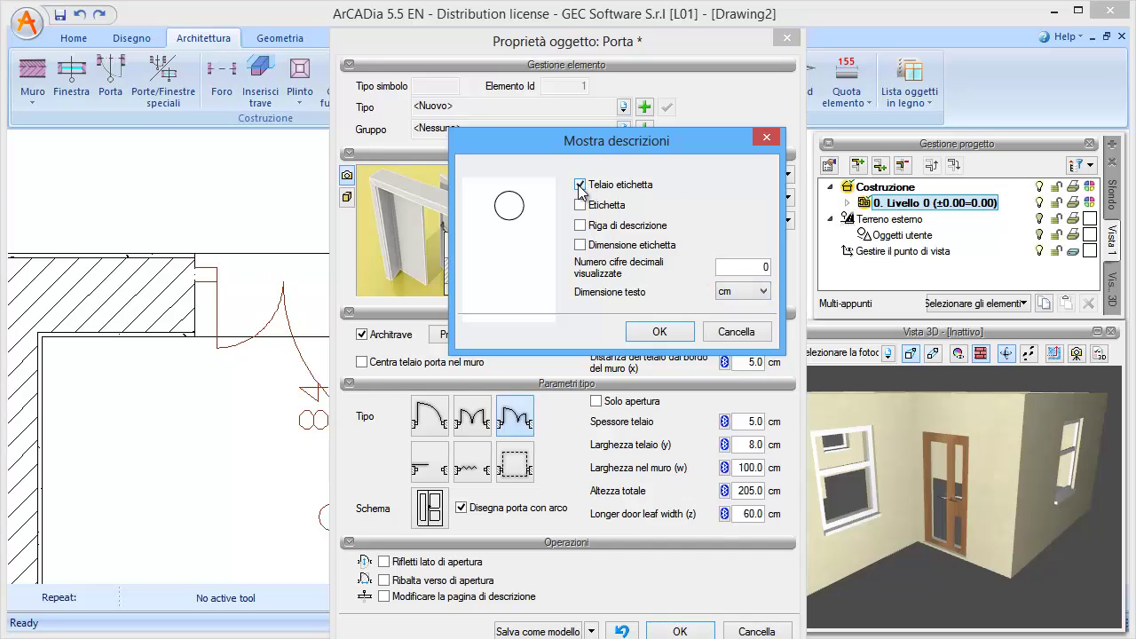
{"action": "left_click", "coordinate": [580, 186]}
{"action": "left_click", "coordinate": [580, 205]}
{"action": "left_click", "coordinate": [580, 205]}
{"action": "left_click", "coordinate": [659, 331]}
{"action": "left_click", "coordinate": [680, 631]}
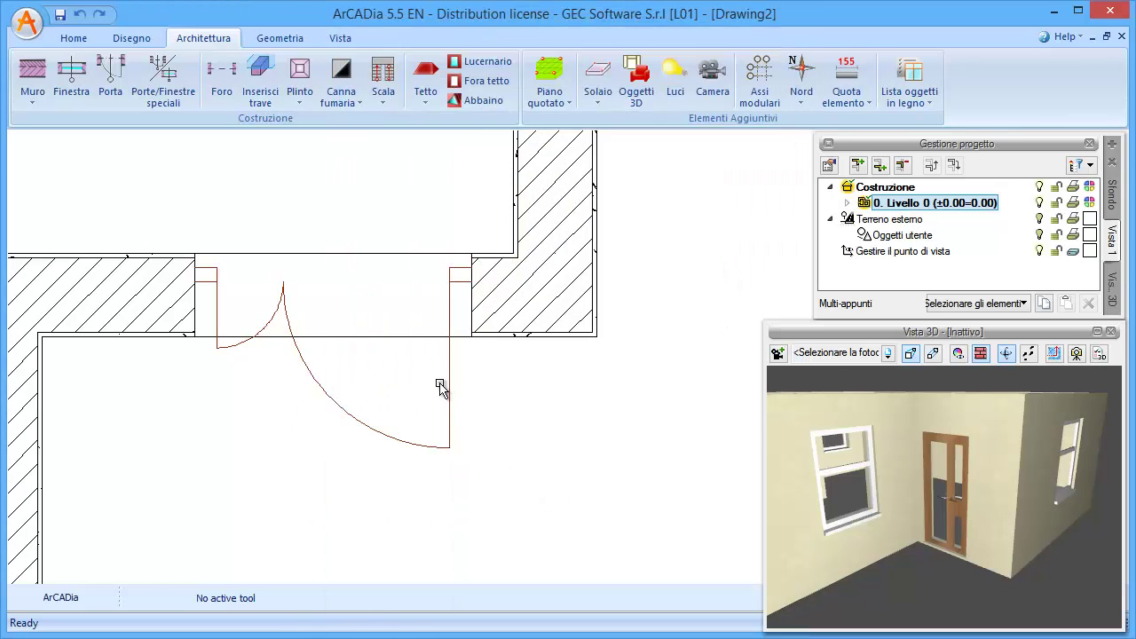
{"action": "scroll", "coordinate": [417, 347], "scroll_direction": "down", "scroll_amount": 2}
{"action": "scroll", "coordinate": [363, 332], "scroll_direction": "down", "scroll_amount": 1}
{"action": "scroll", "coordinate": [373, 338], "scroll_direction": "down", "scroll_amount": 1}
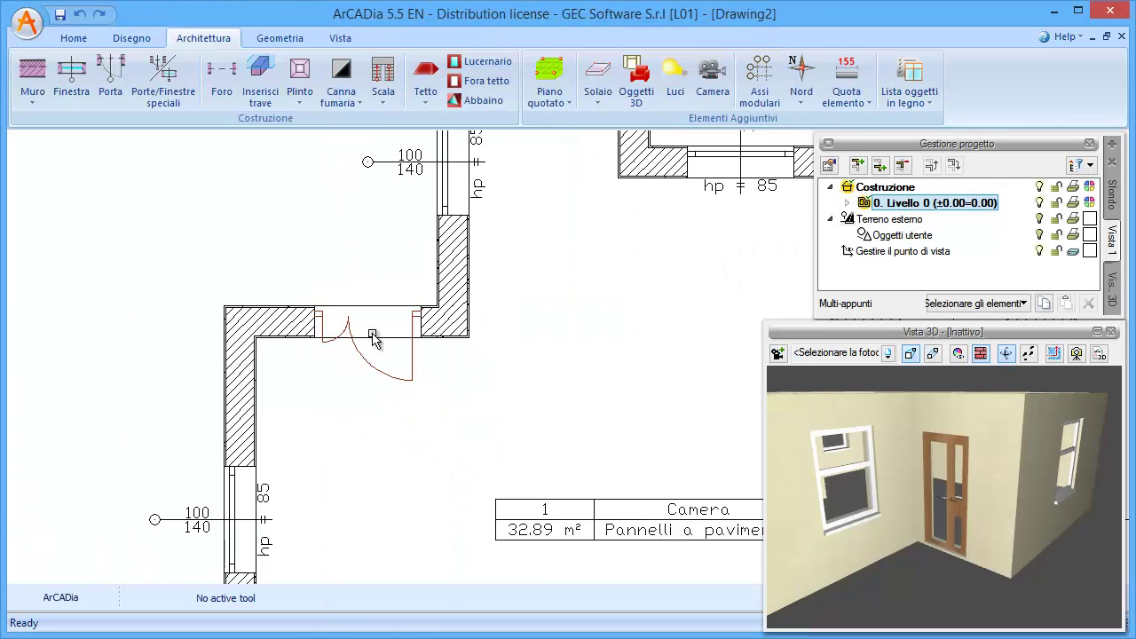
{"action": "scroll", "coordinate": [373, 337], "scroll_direction": "up", "scroll_amount": 1}
{"action": "scroll", "coordinate": [372, 335], "scroll_direction": "up", "scroll_amount": 1}
{"action": "scroll", "coordinate": [373, 332], "scroll_direction": "up", "scroll_amount": 1}
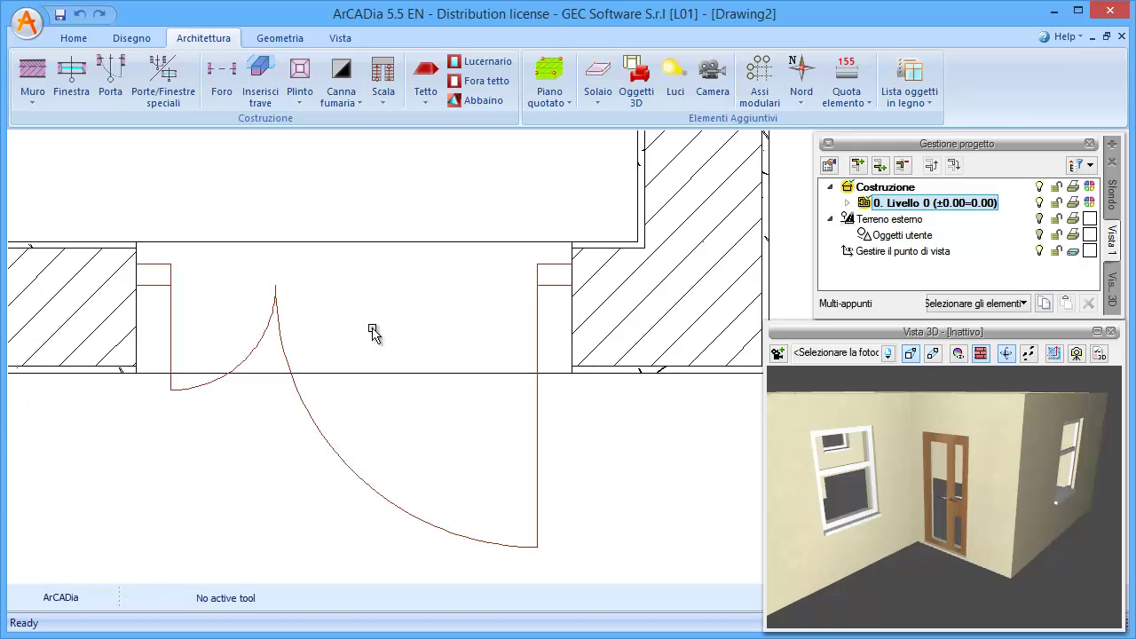